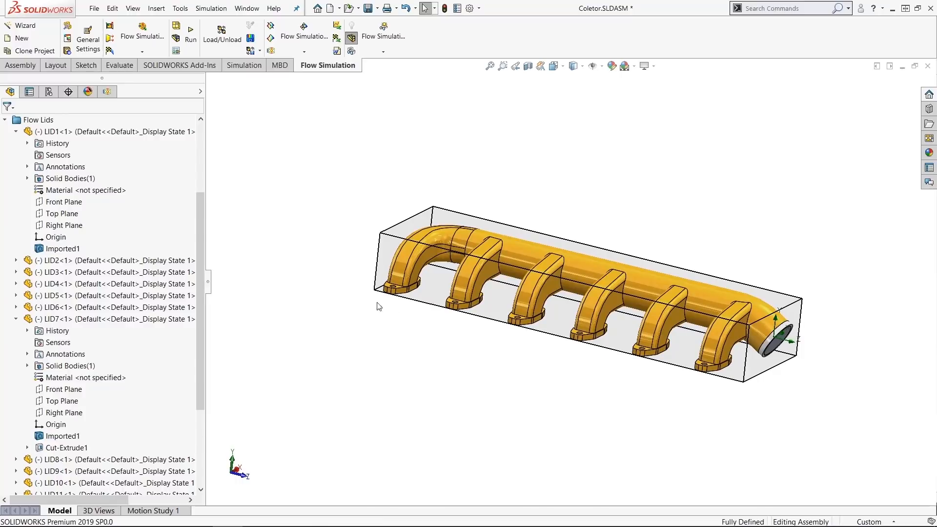
Start a wizard project named Flow, keeping the default units and an internal analysis that excludes cavities without flow conditions.
drag(202, 277, 204, 186)
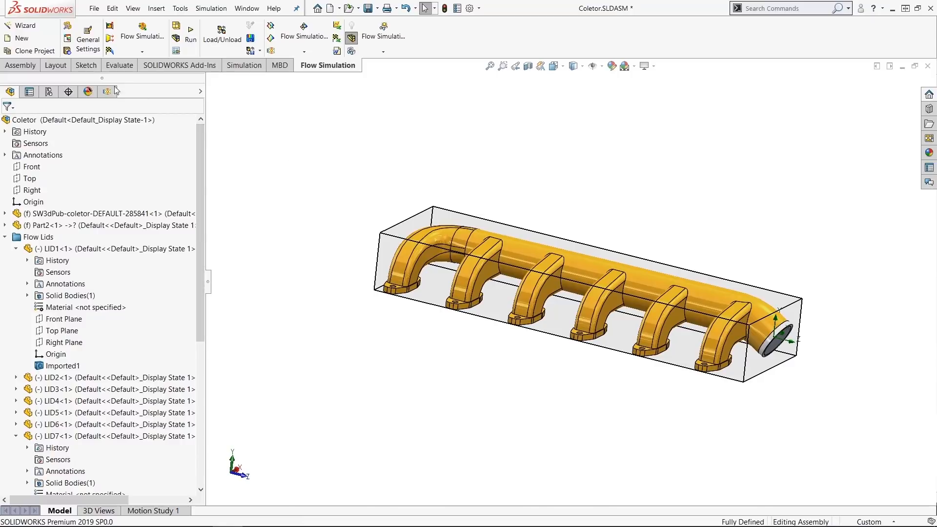
click(24, 25)
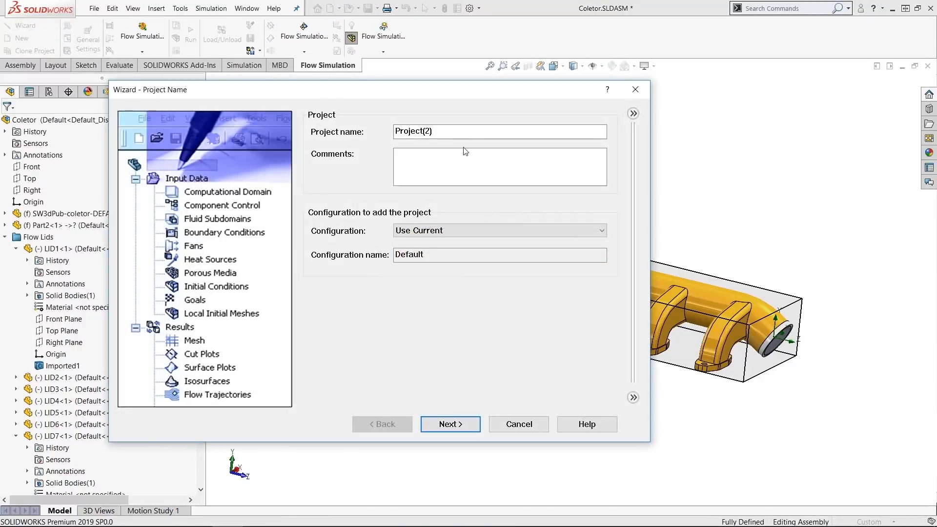
text(Flow)
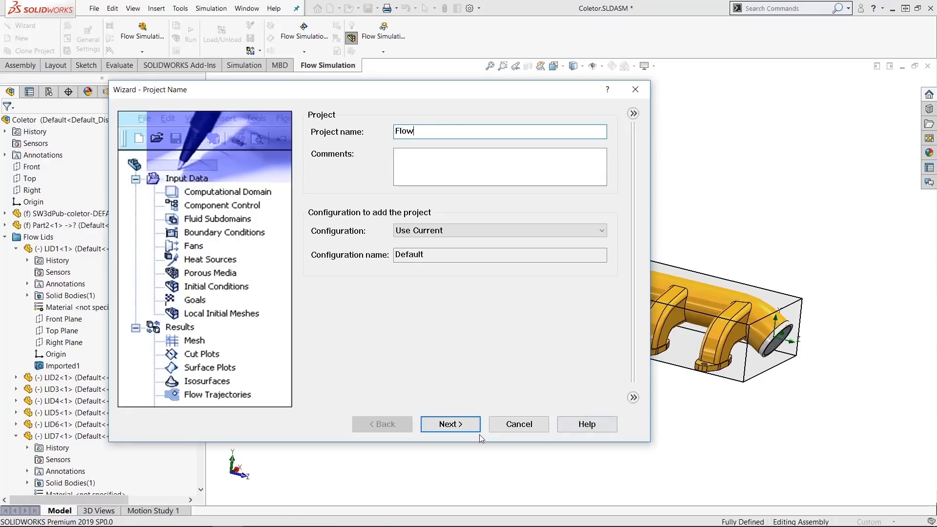
click(450, 424)
click(459, 425)
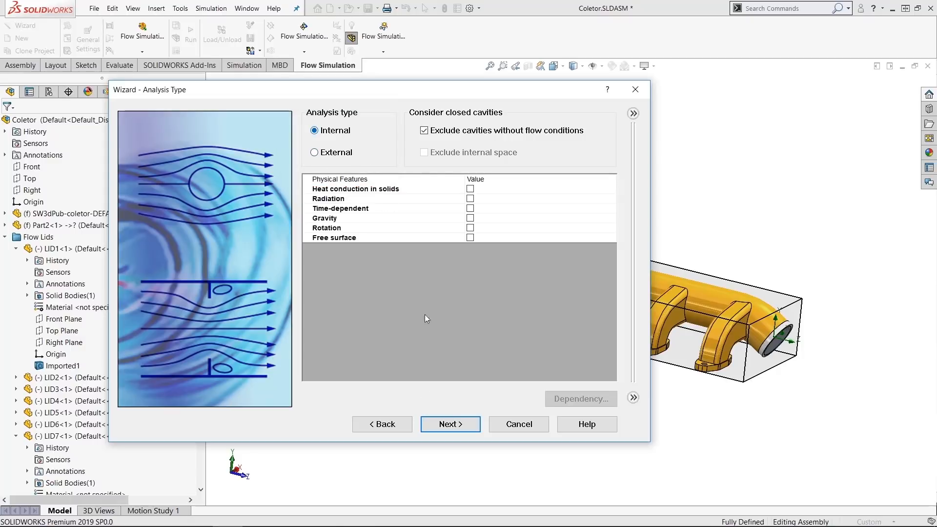
click(441, 426)
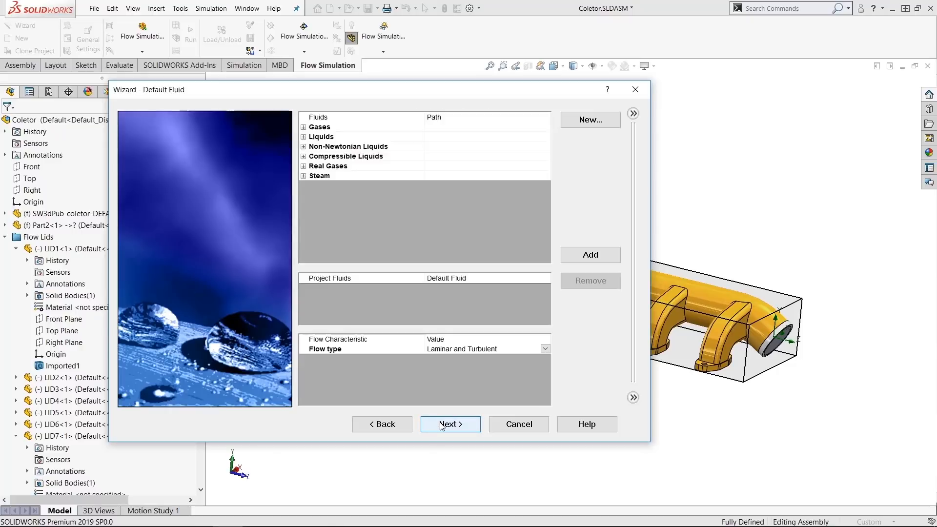
Add Water from the pre-defined liquids as the project's default fluid, keeping the Laminar and Turbulent flow type.
double_click(322, 137)
scroll(351, 205, down, 4)
click(334, 214)
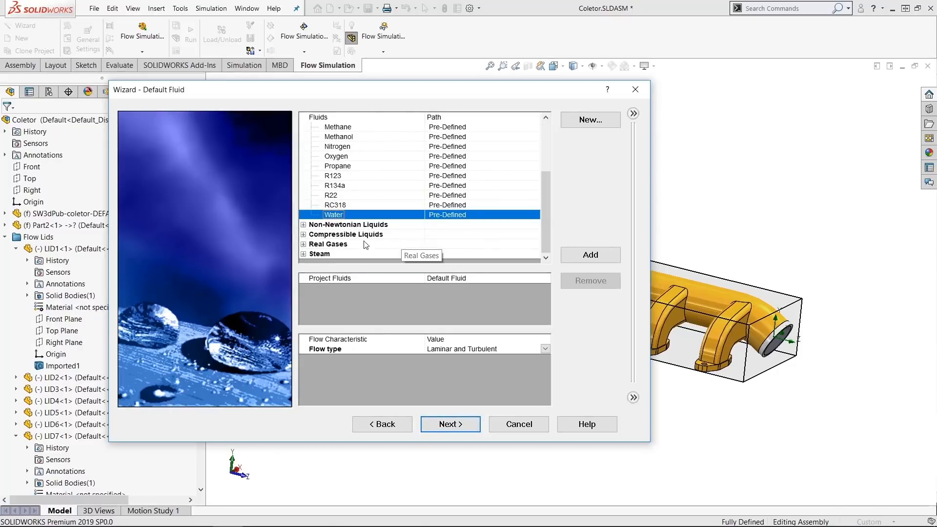
click(599, 256)
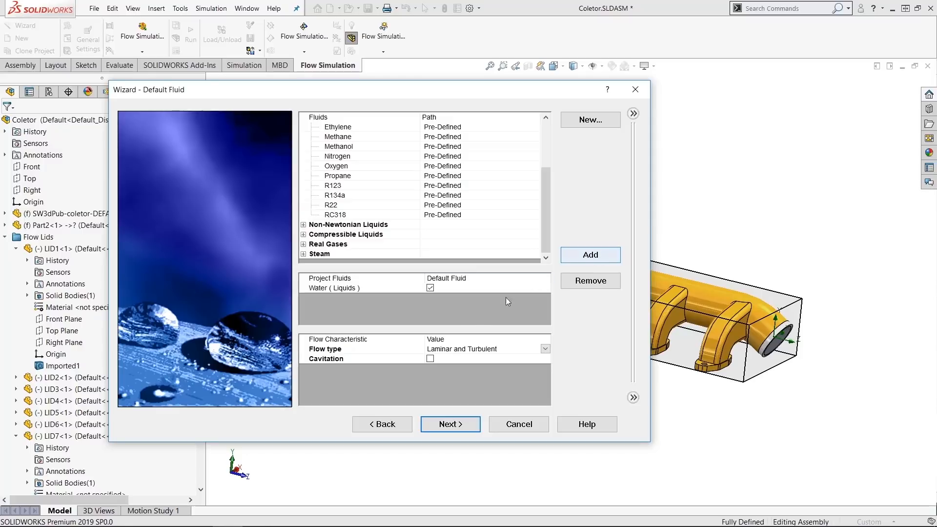
click(451, 426)
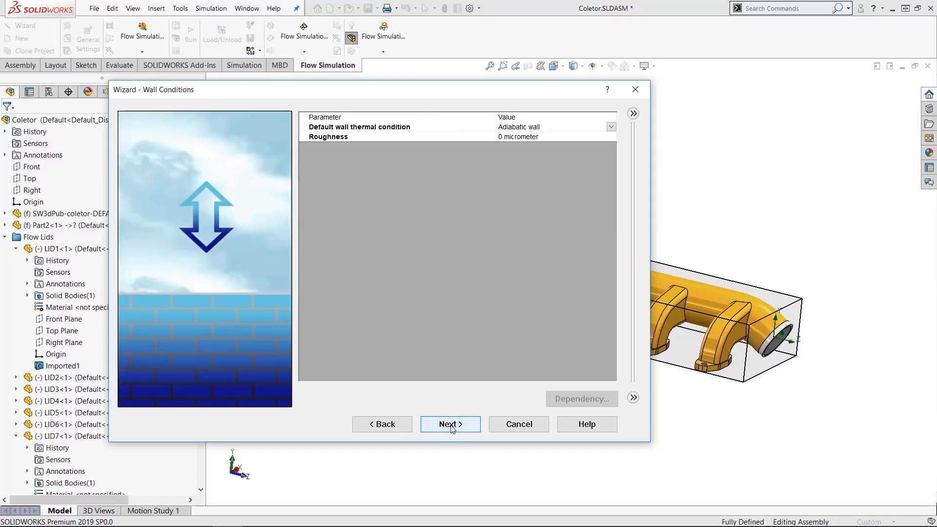
Accept the adiabatic wall and default initial conditions, finish the project setup, and decline the Create Lids tool.
click(451, 425)
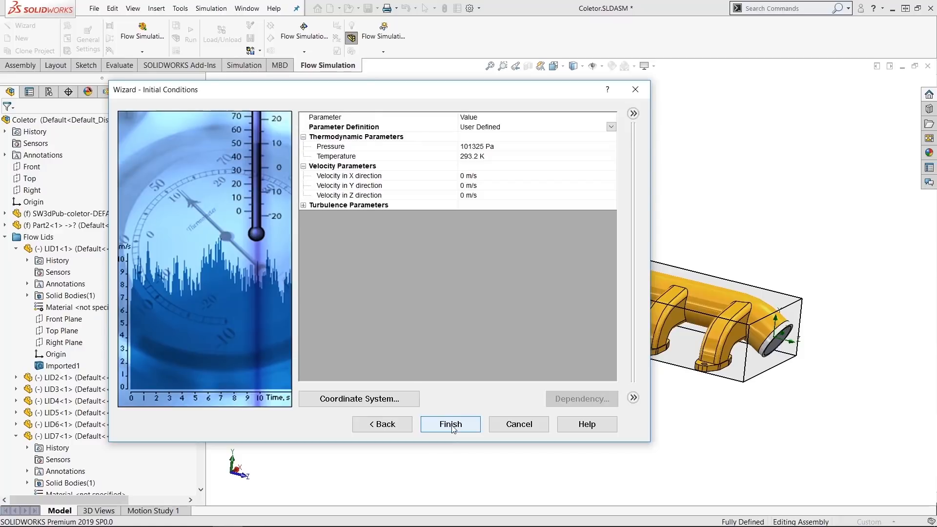
click(451, 425)
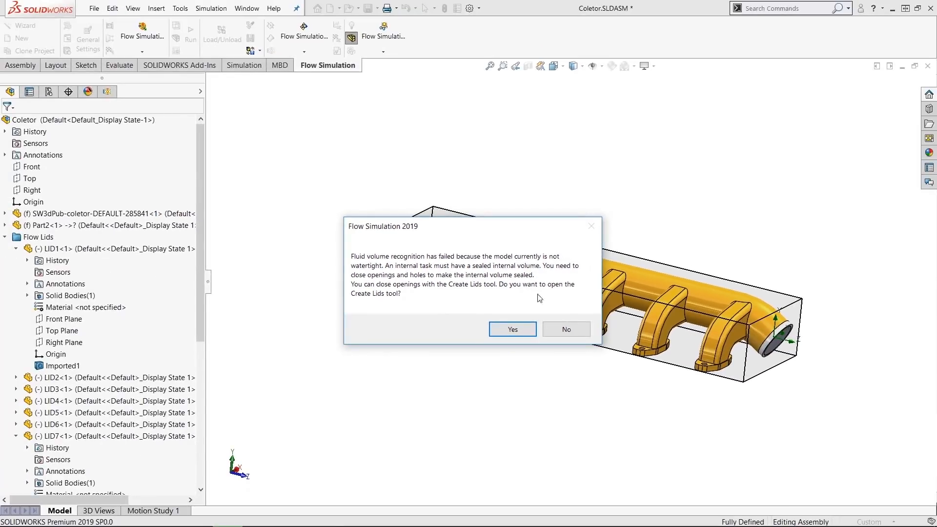
click(568, 331)
Examine the lids over the manifold's flange ports, bolt holes and outlet opening from several sides.
middle_drag(481, 434, 484, 261)
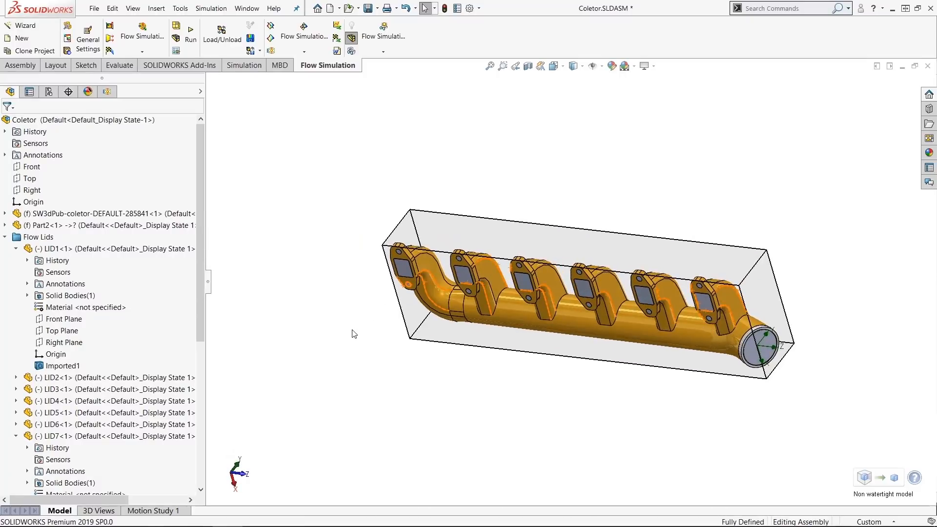
middle_drag(416, 364, 401, 369)
scroll(400, 365, up, 1)
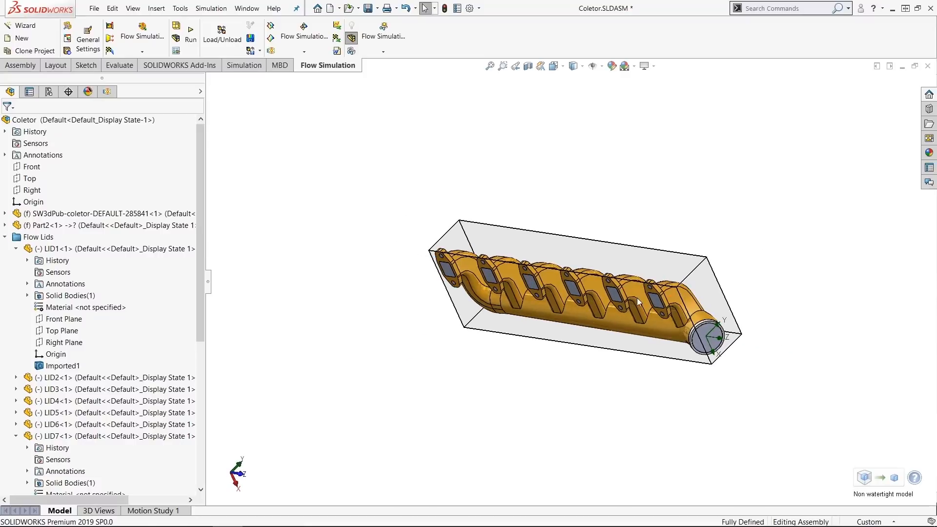
scroll(775, 339, down, 1)
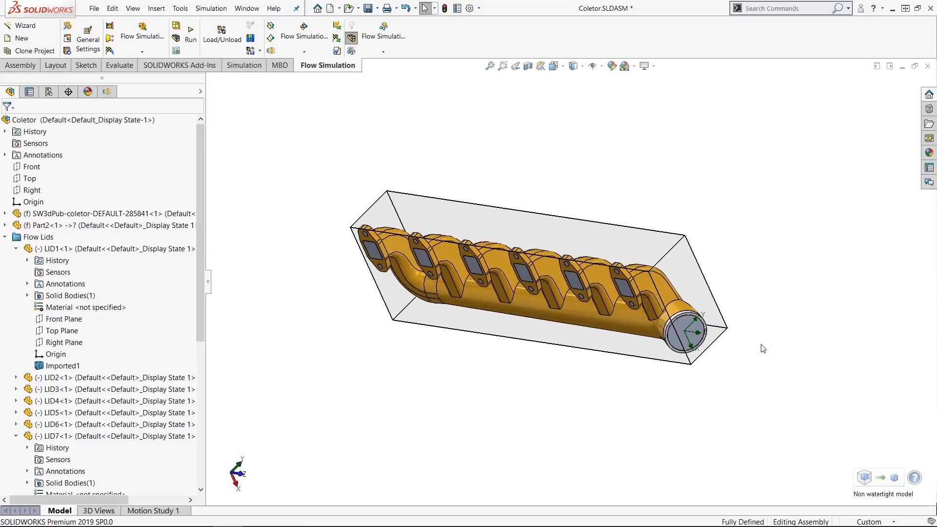
middle_drag(727, 200, 746, 396)
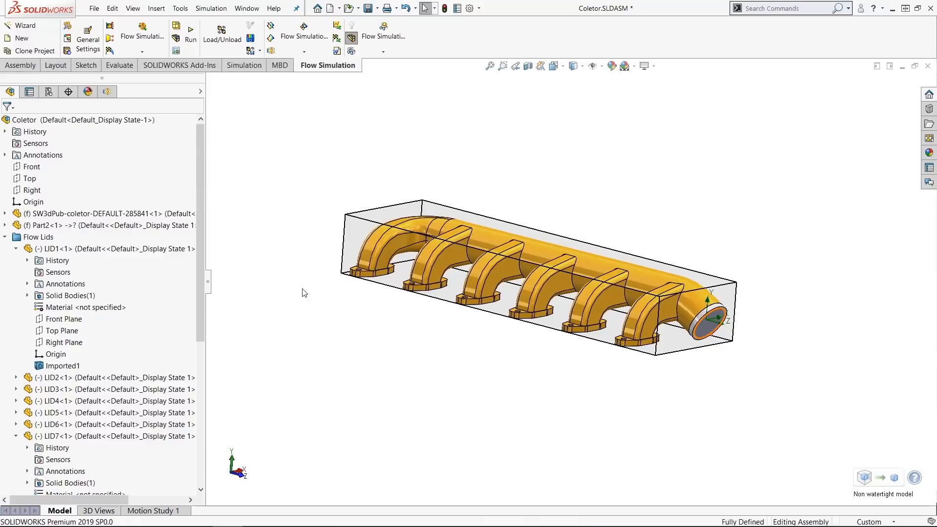
middle_drag(310, 226, 330, 77)
key(Escape)
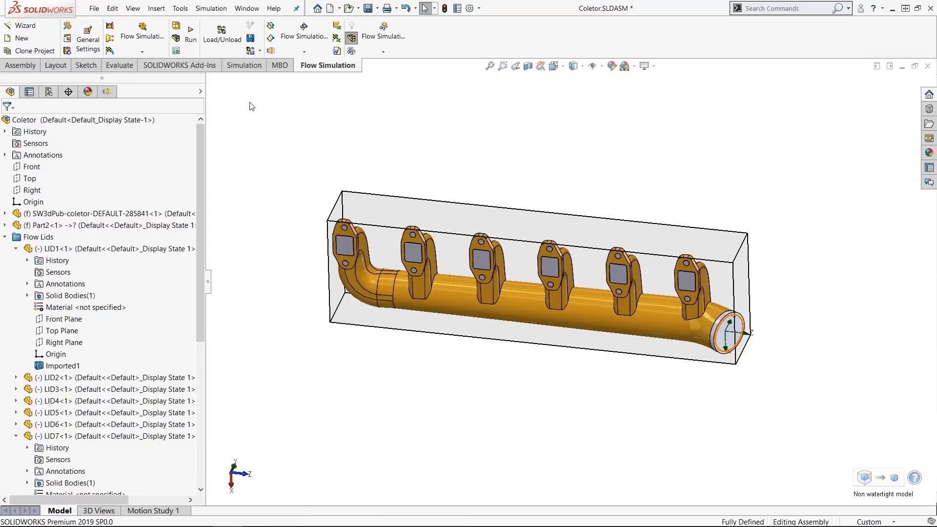
Run Check Geometry on all components of the Coletor assembly, review the result and close the check.
click(68, 29)
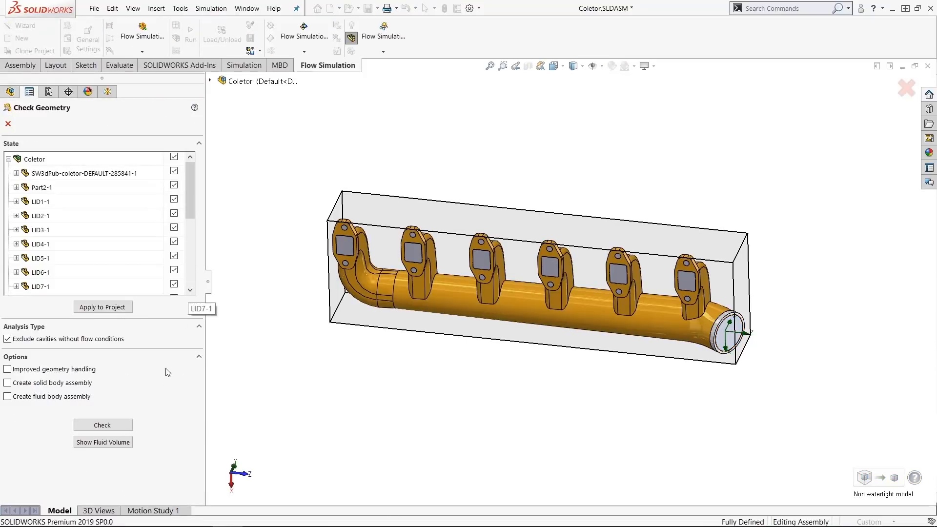
click(116, 428)
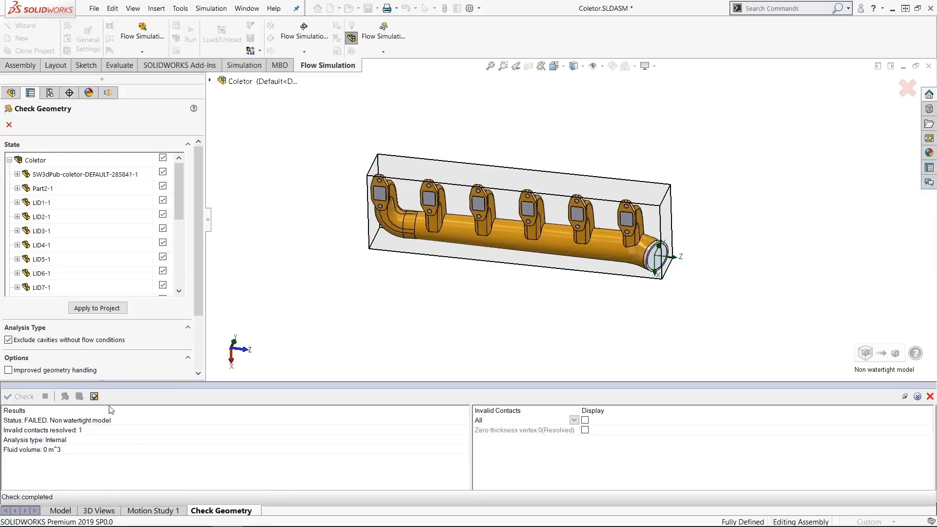
scroll(510, 215, down, 3)
middle_drag(490, 306, 466, 245)
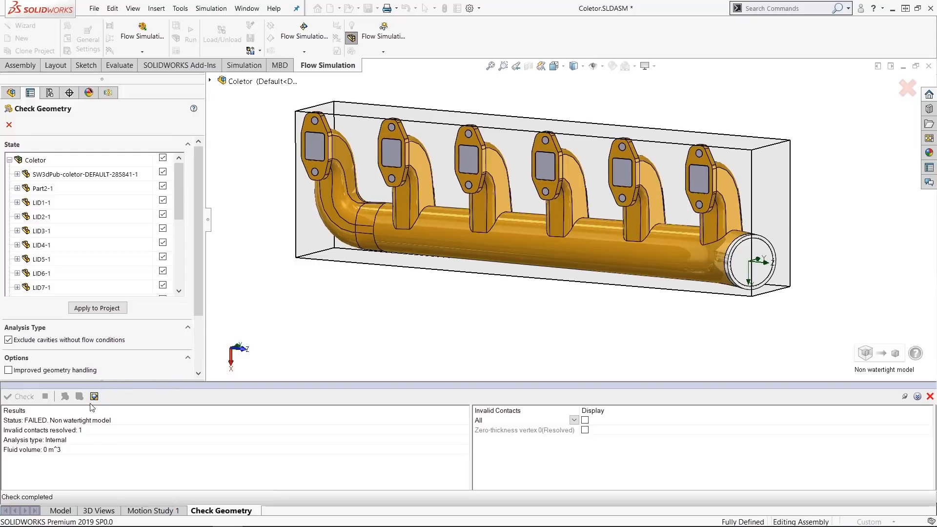
click(9, 124)
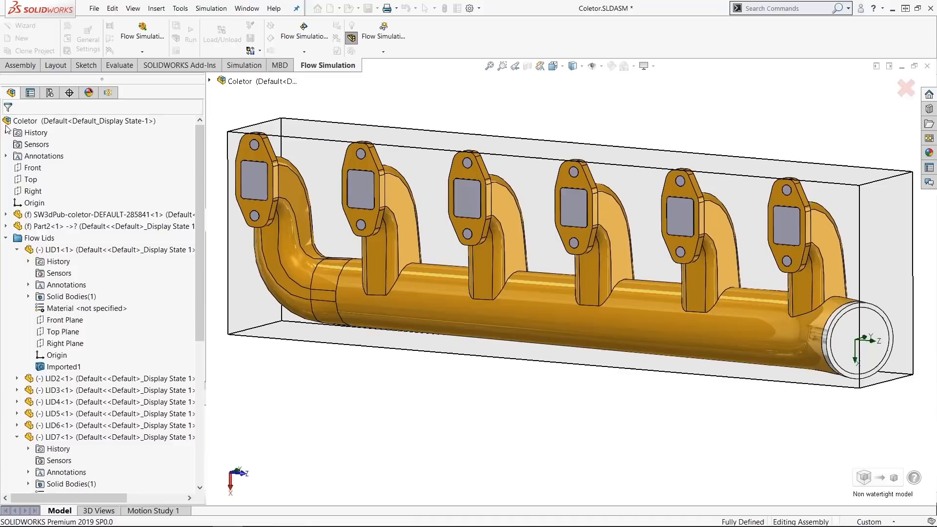
Open Leak Tracking and section the manifold along the Front plane to expose the inside of the outlet pipe.
click(180, 9)
mouse_move(245, 63)
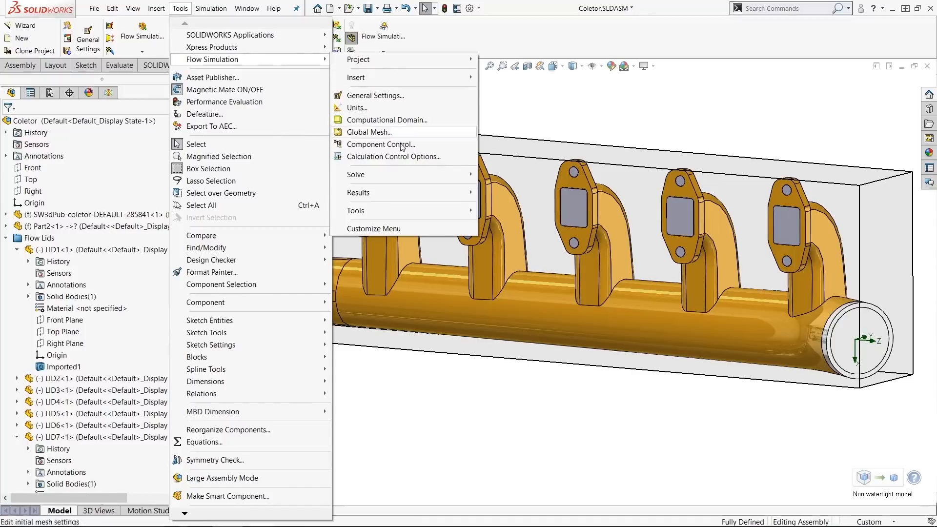
mouse_move(443, 212)
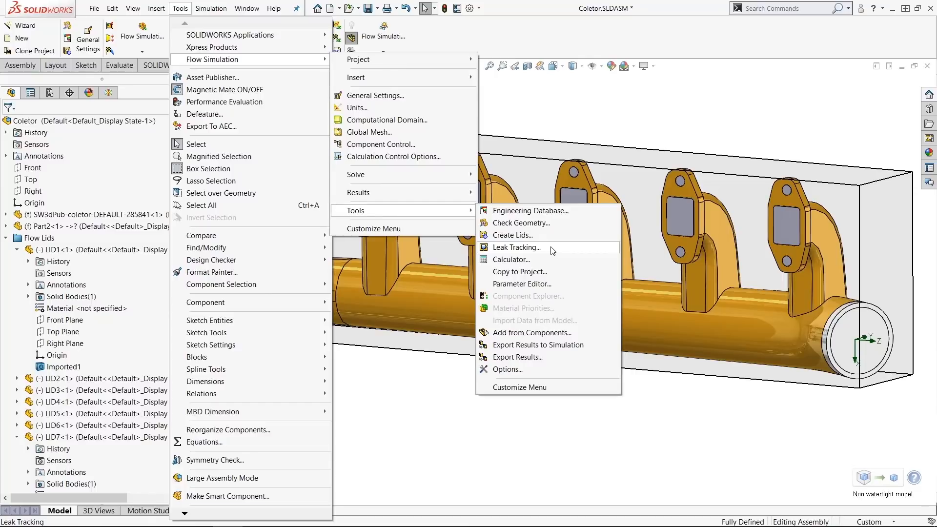
click(524, 247)
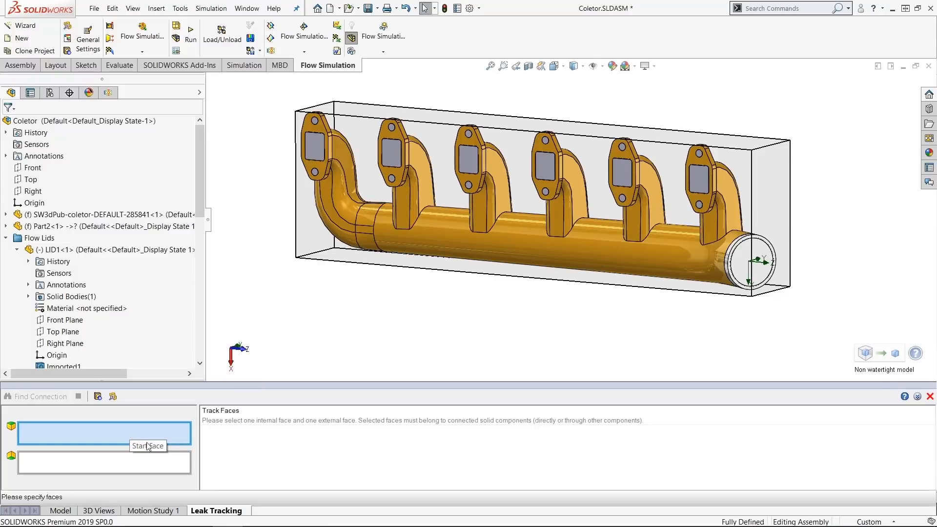
middle_drag(808, 185, 721, 221)
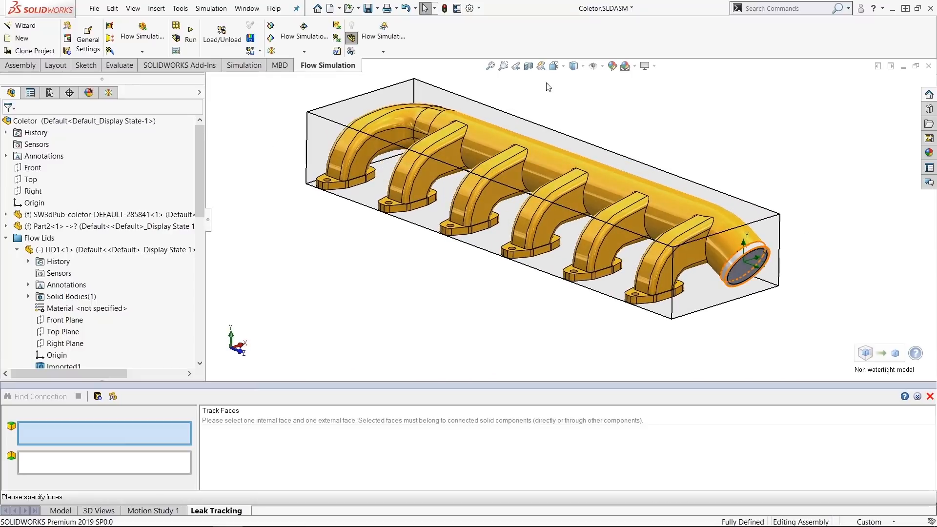
click(527, 67)
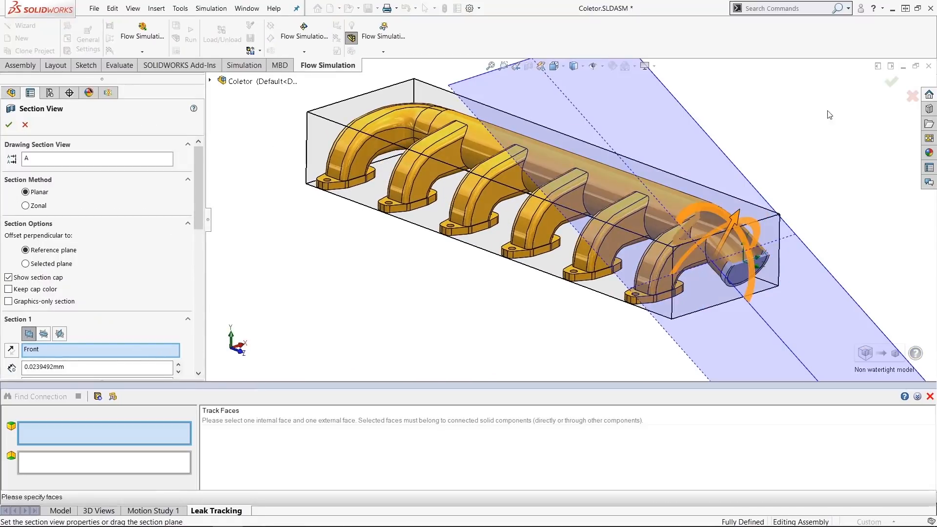
click(890, 83)
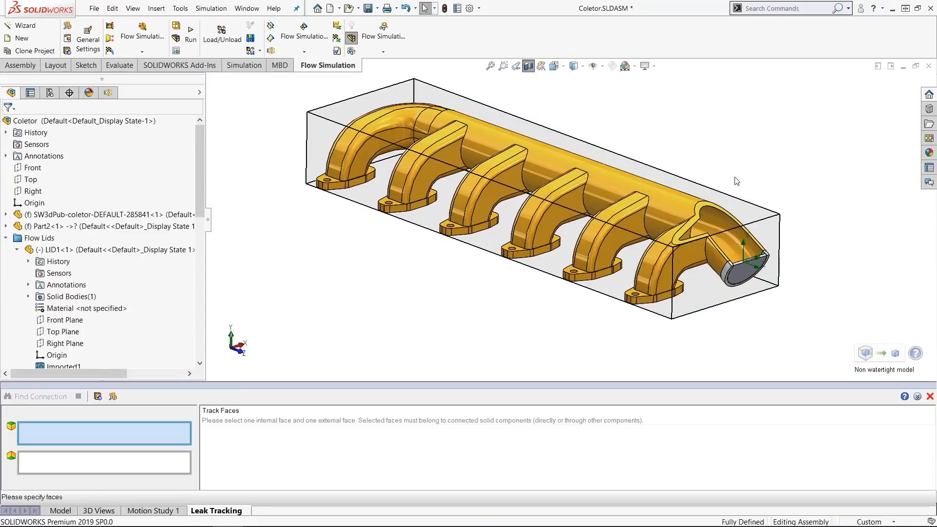
Find the leak connection from the outlet pipe's inner face to the outer face of the outlet lid.
click(713, 219)
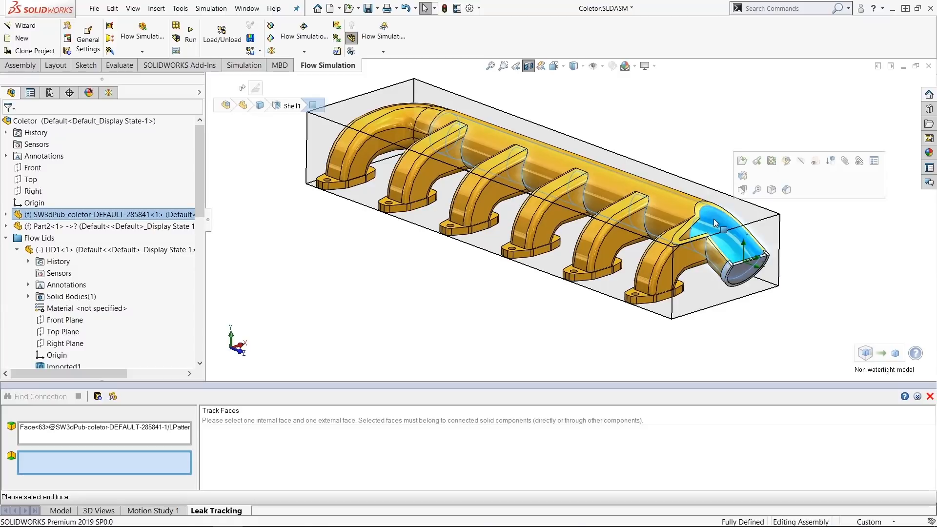
click(745, 278)
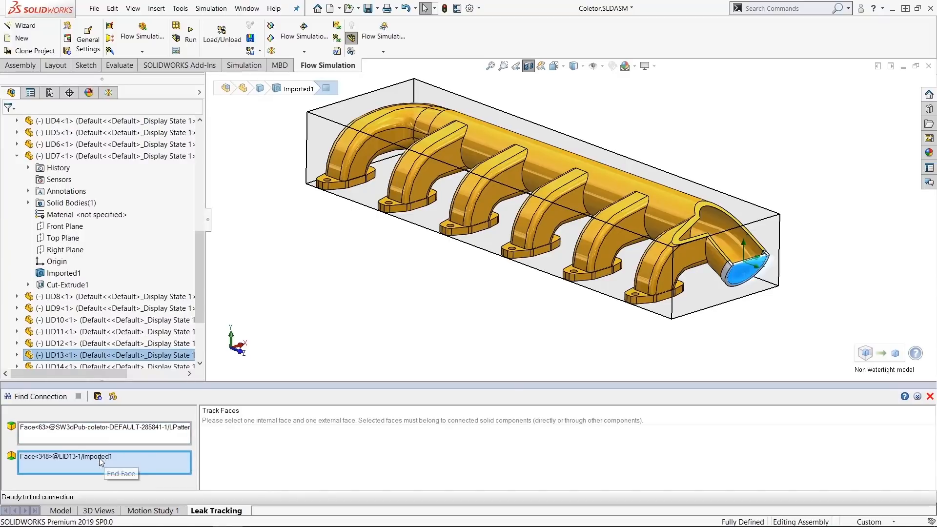
click(29, 396)
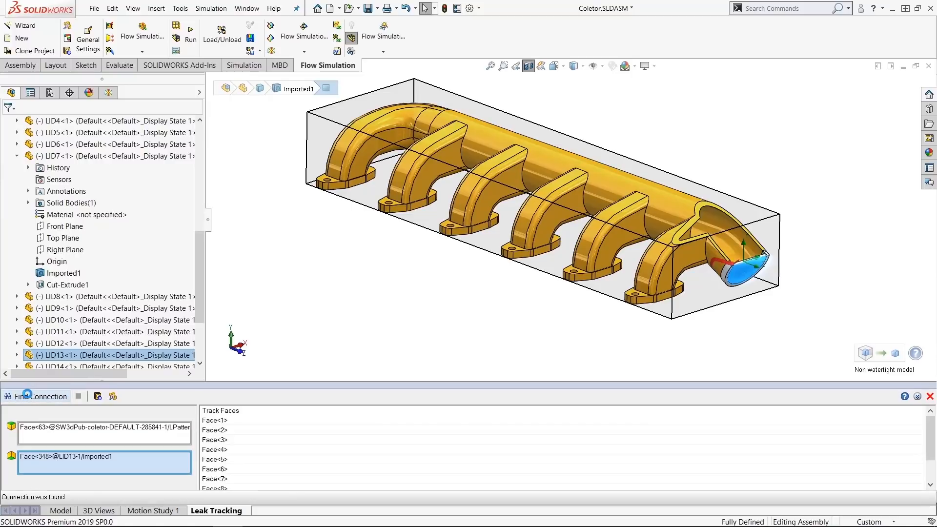
Examine the leak track along the manifold and the rounded corner of the rectangular lid on the second port from the bend.
middle_drag(445, 302, 470, 104)
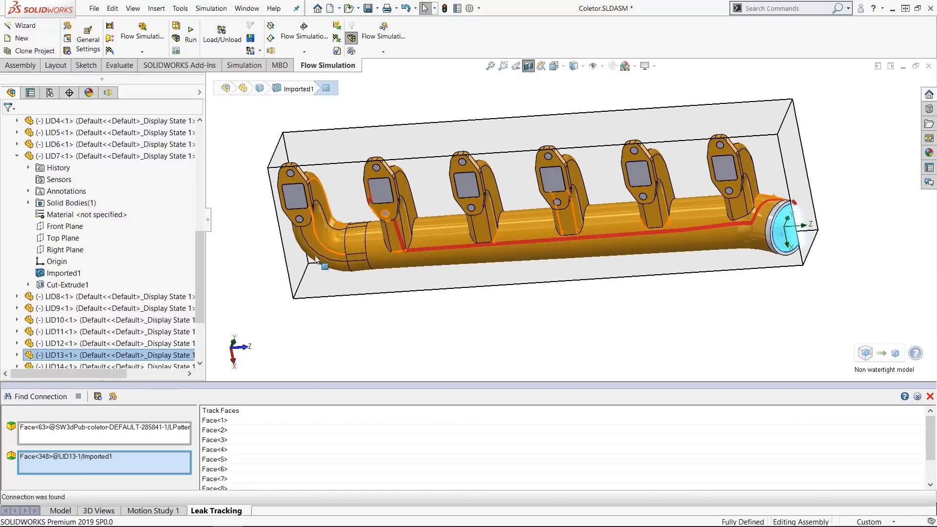
scroll(427, 285, down, 4)
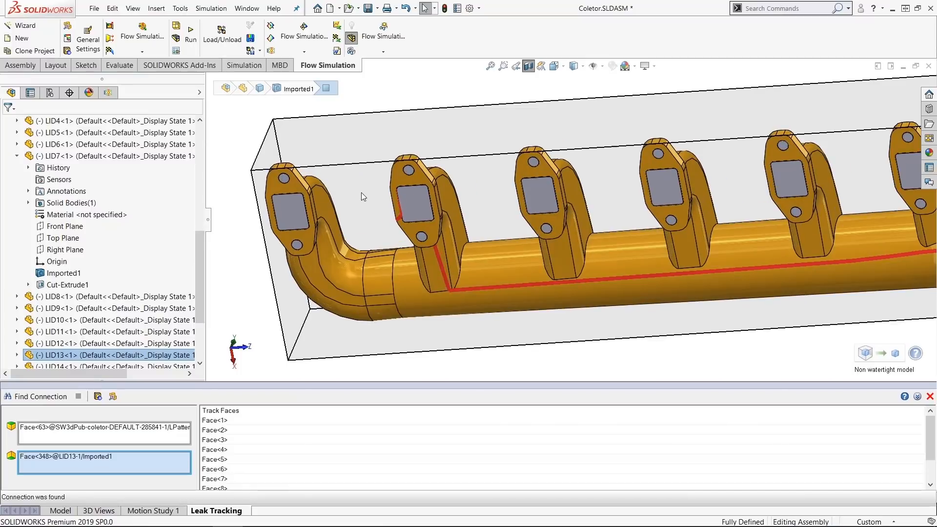
middle_drag(427, 285, 452, 192)
scroll(452, 192, down, 6)
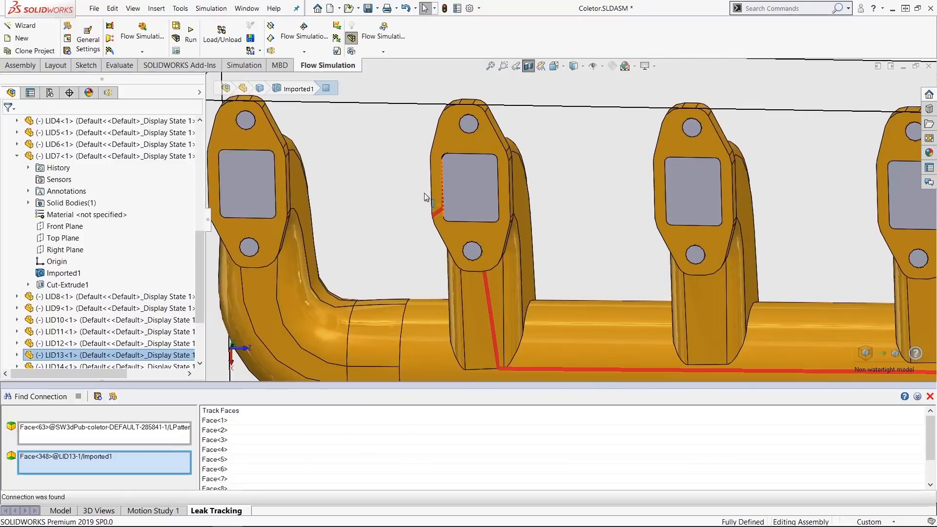
scroll(459, 187, down, 3)
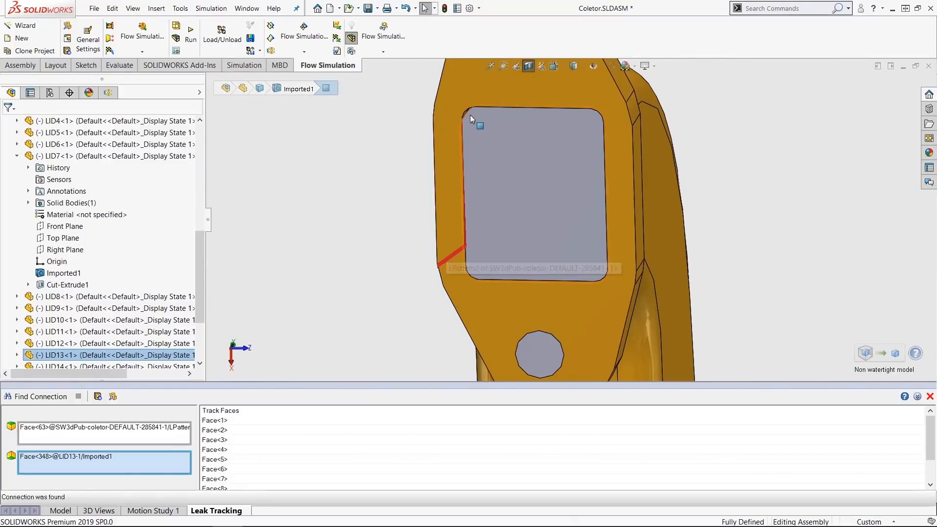
scroll(469, 113, down, 2)
scroll(468, 115, down, 4)
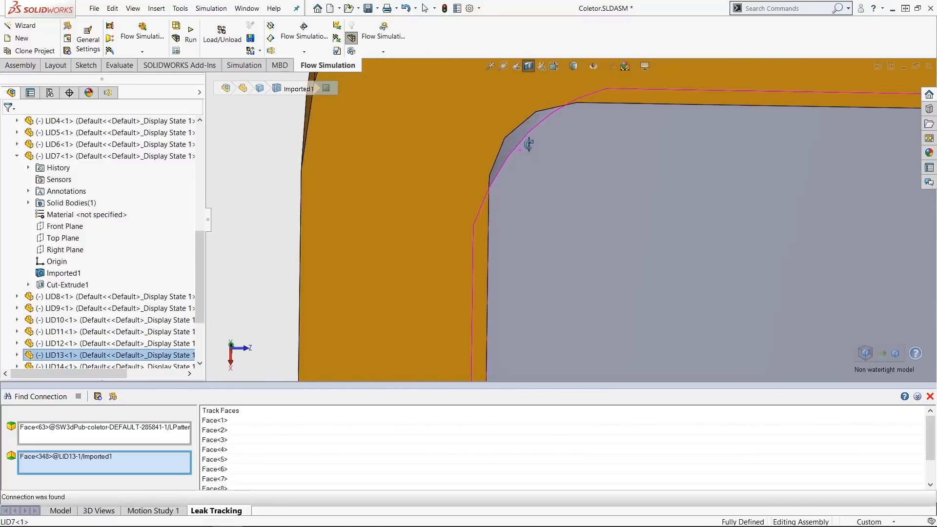
scroll(524, 123, up, 5)
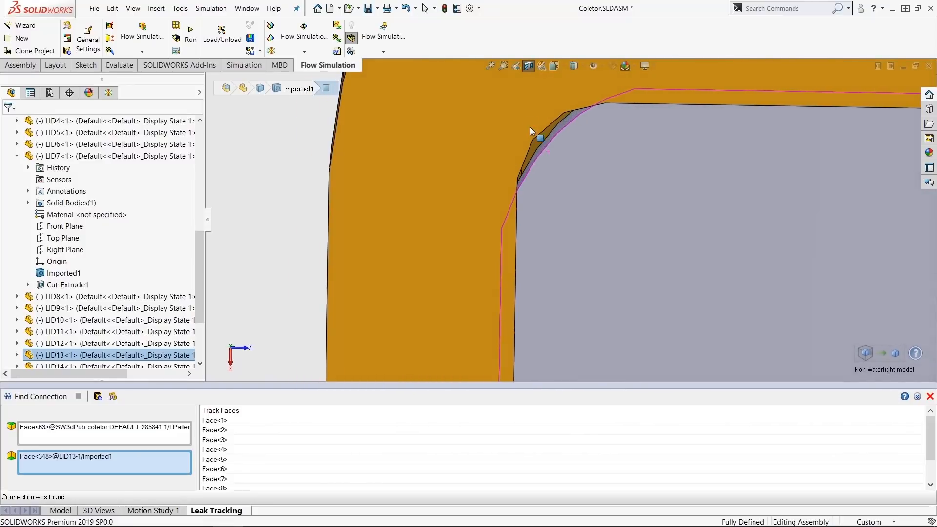
scroll(528, 170, up, 5)
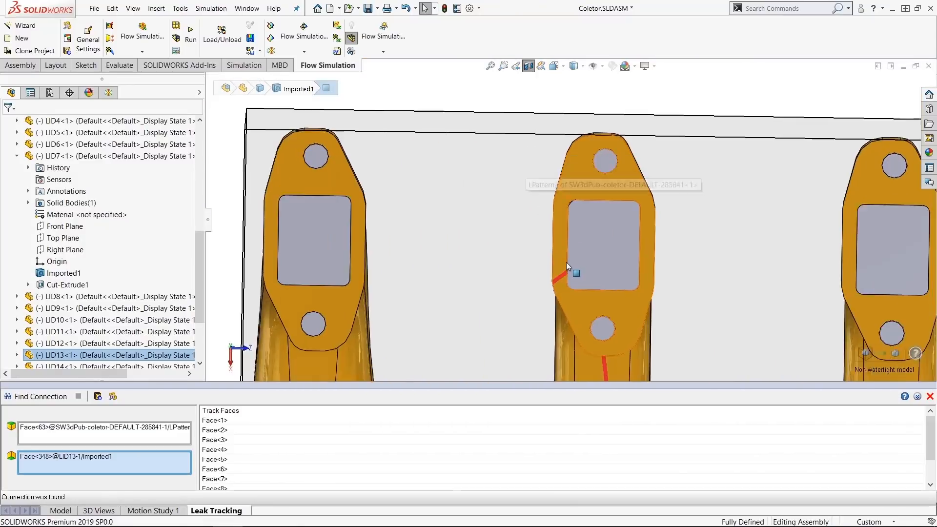
Inspect the cut corner of the LID7 lid up close and at an angle, and close Leak Tracking.
scroll(561, 271, down, 4)
scroll(527, 310, up, 3)
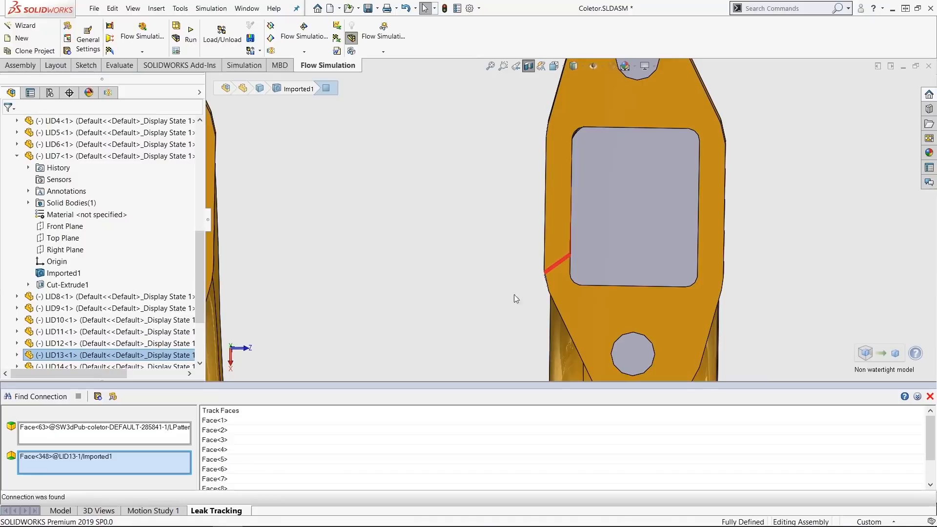
middle_drag(504, 283, 489, 296)
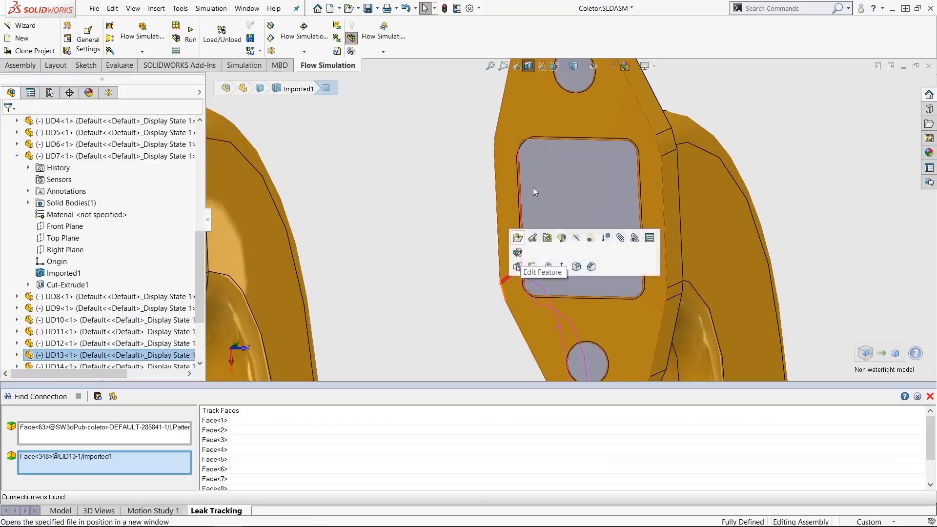
scroll(540, 143, down, 5)
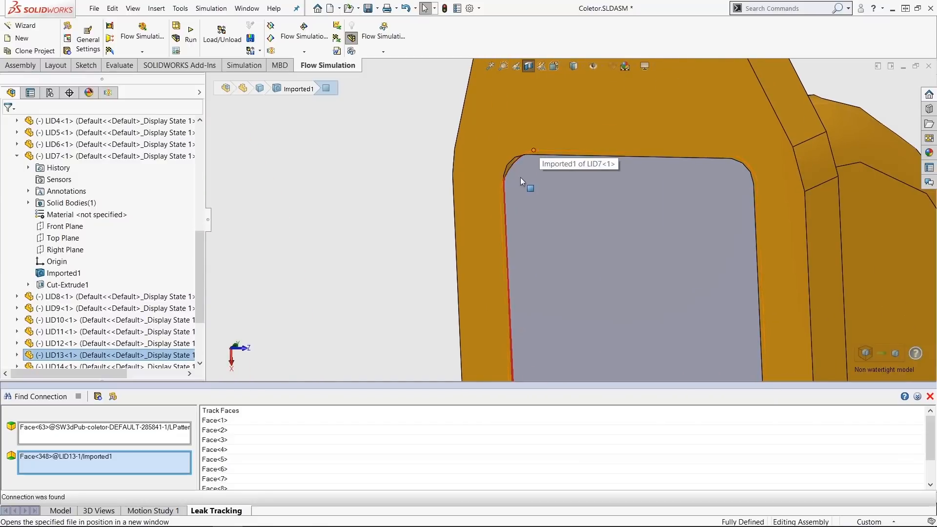
click(931, 396)
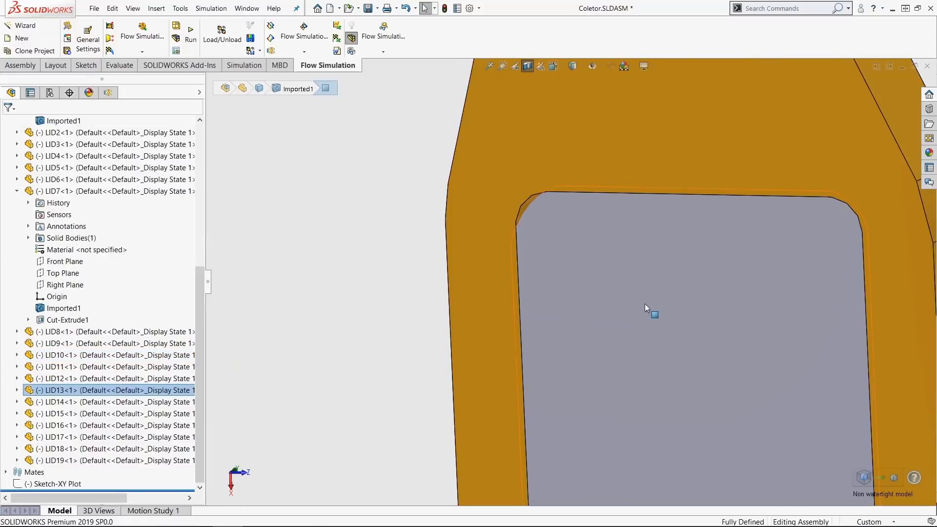
Suppress the Cut-Extrude1 feature of LID7 and accept resetting the computational domain and the mesh settings.
click(615, 312)
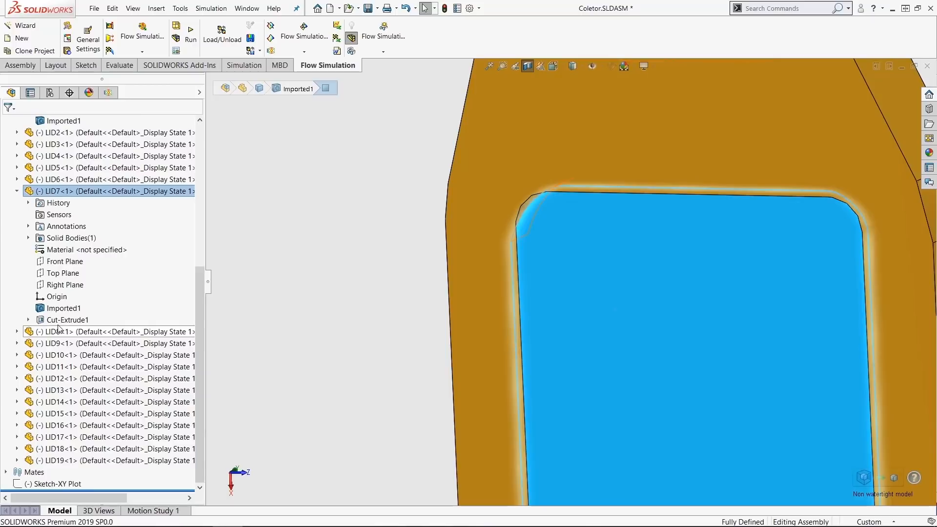
click(66, 320)
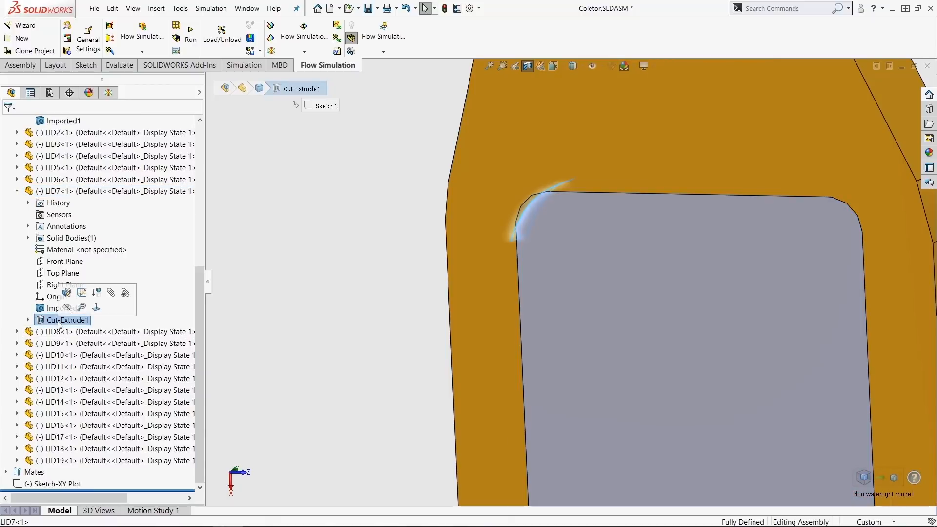
click(96, 293)
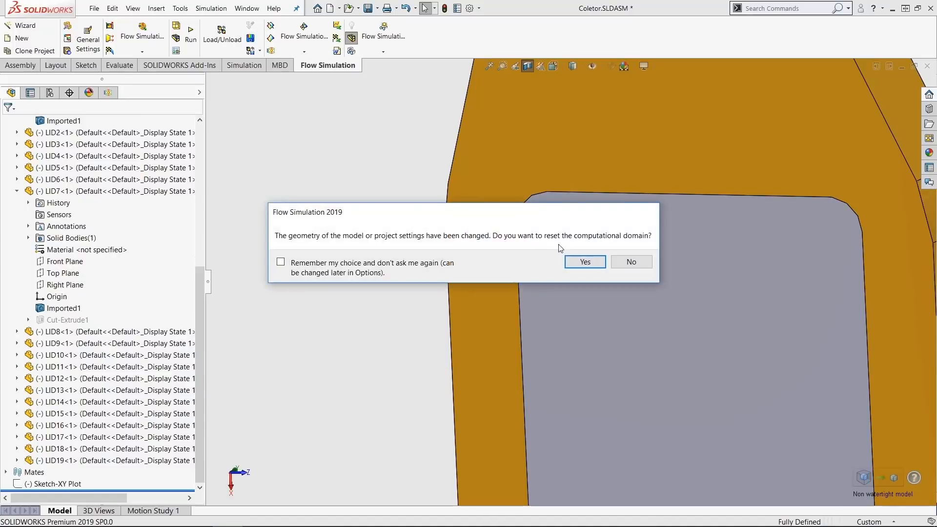
click(575, 264)
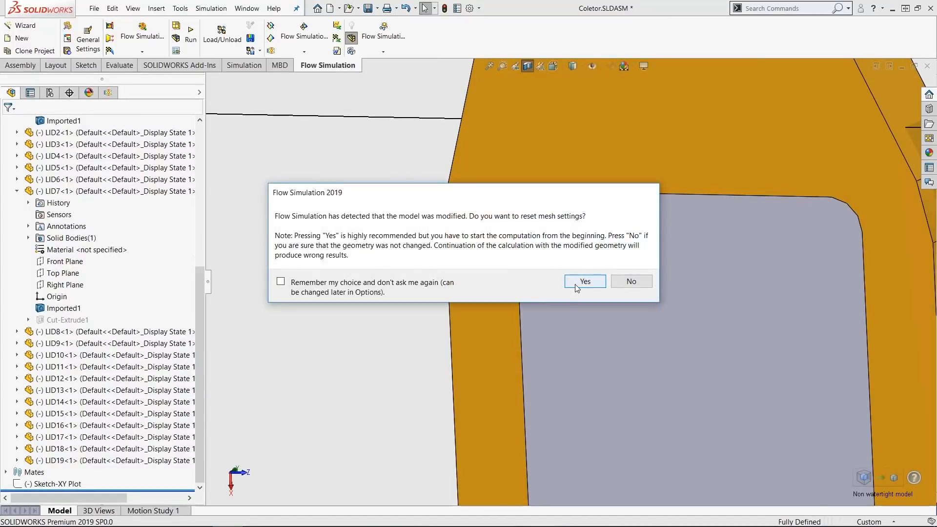
click(575, 285)
scroll(569, 295, up, 10)
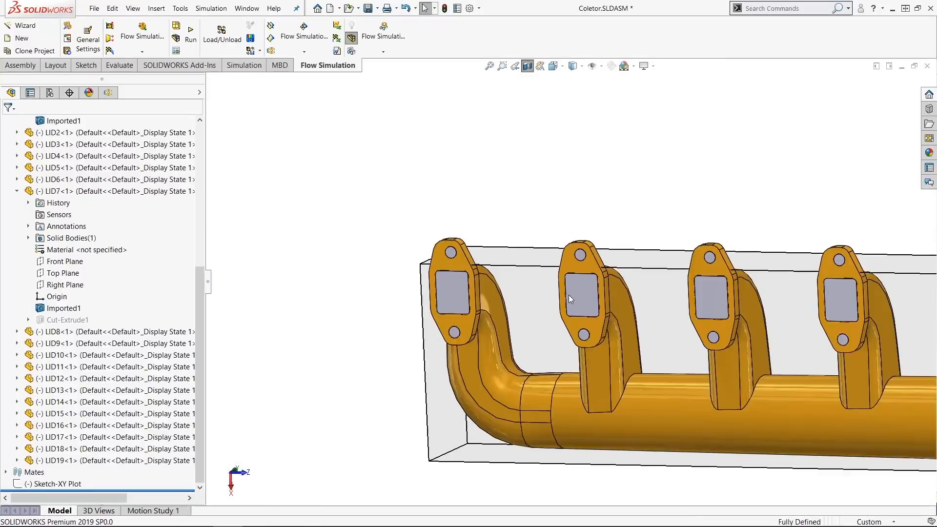
scroll(569, 294, up, 3)
middle_drag(569, 295, 577, 324)
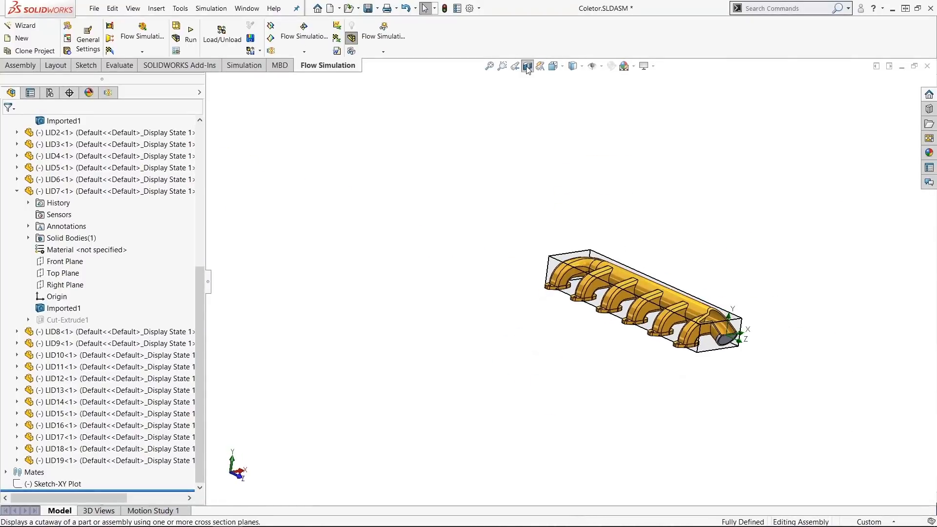